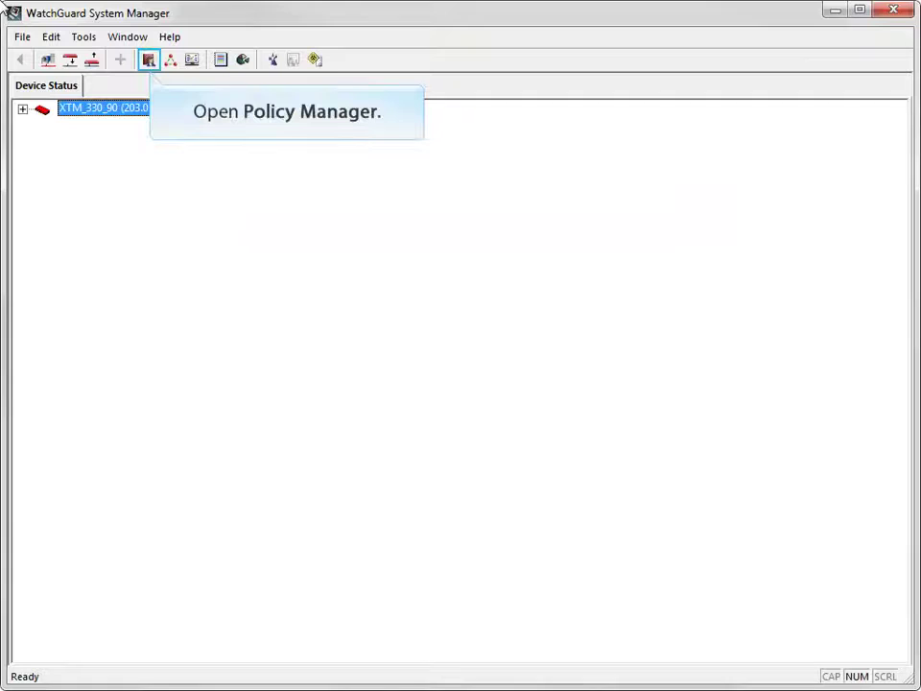
# - Open the Firebox configuration and launch the Activate WebBlocker Wizard past its welcome page
pyautogui.click(149, 62)
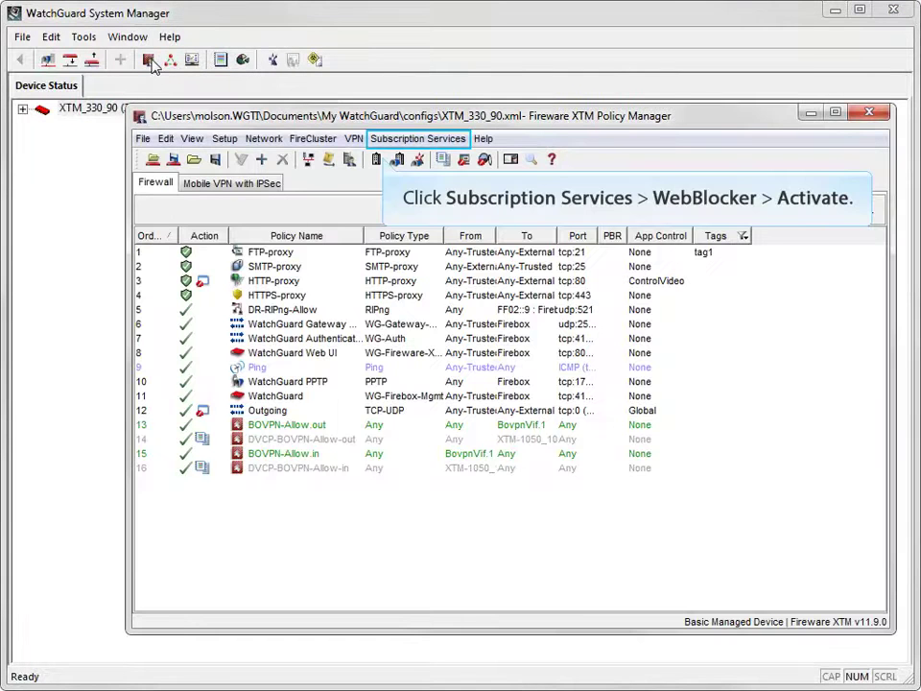
pyautogui.click(384, 140)
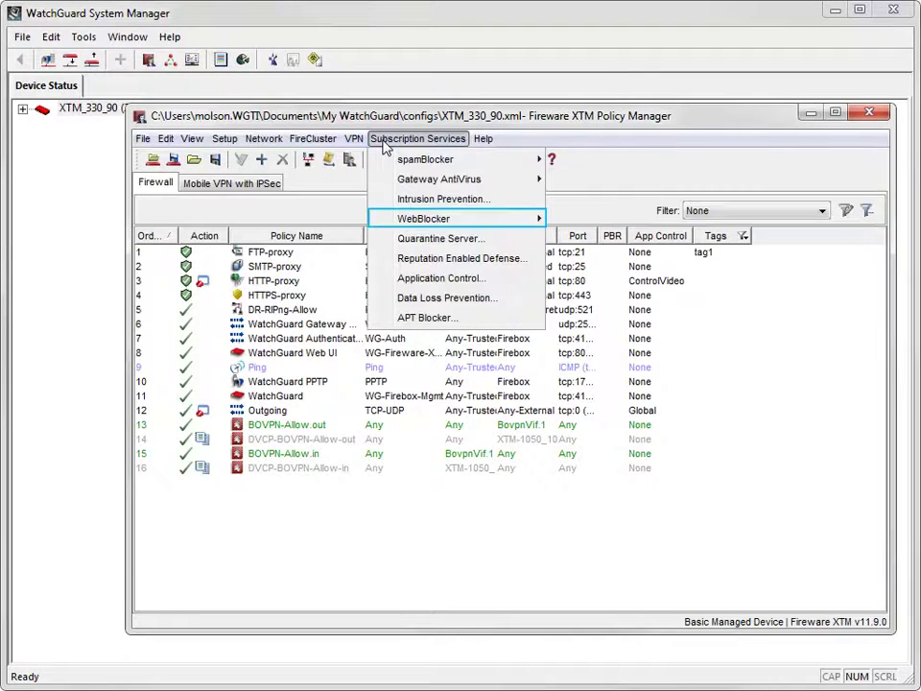
pyautogui.moveTo(385, 221)
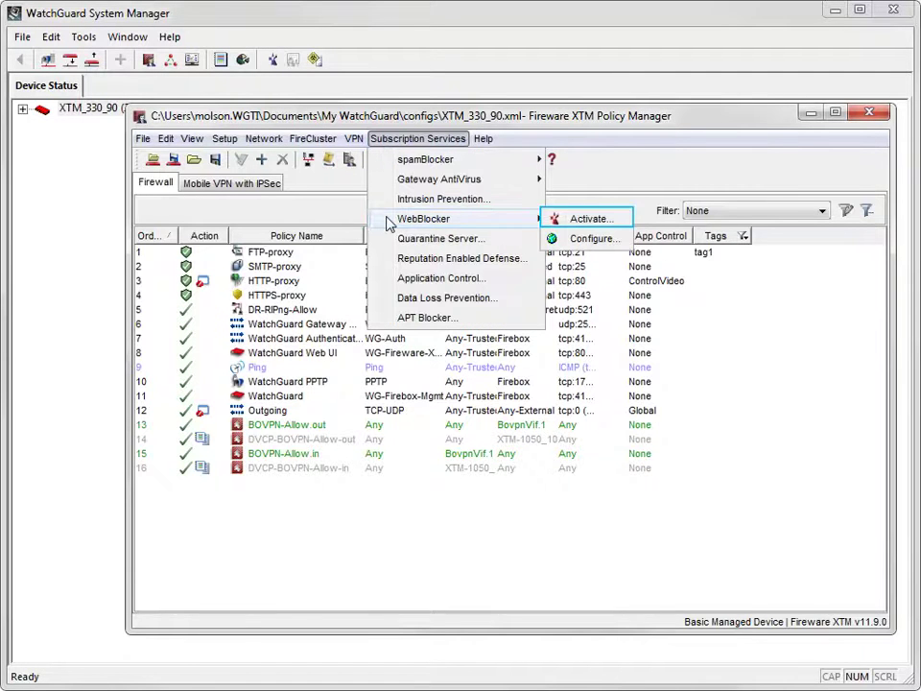
pyautogui.click(556, 220)
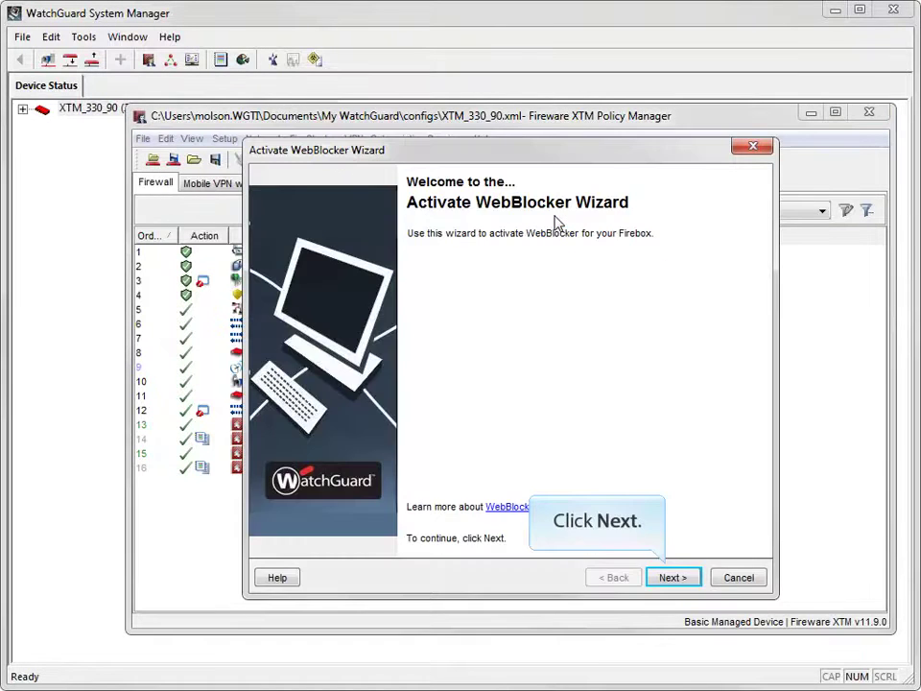
pyautogui.click(656, 580)
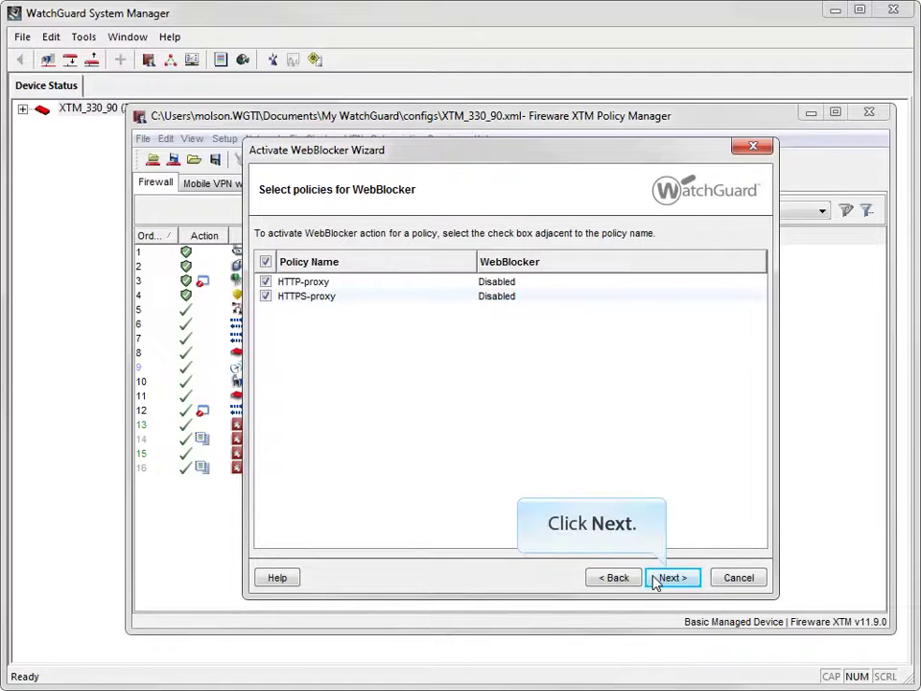
# - Keep WebBlocker applied to both HTTP-proxy and HTTPS-proxy and continue to server selection
pyautogui.click(672, 577)
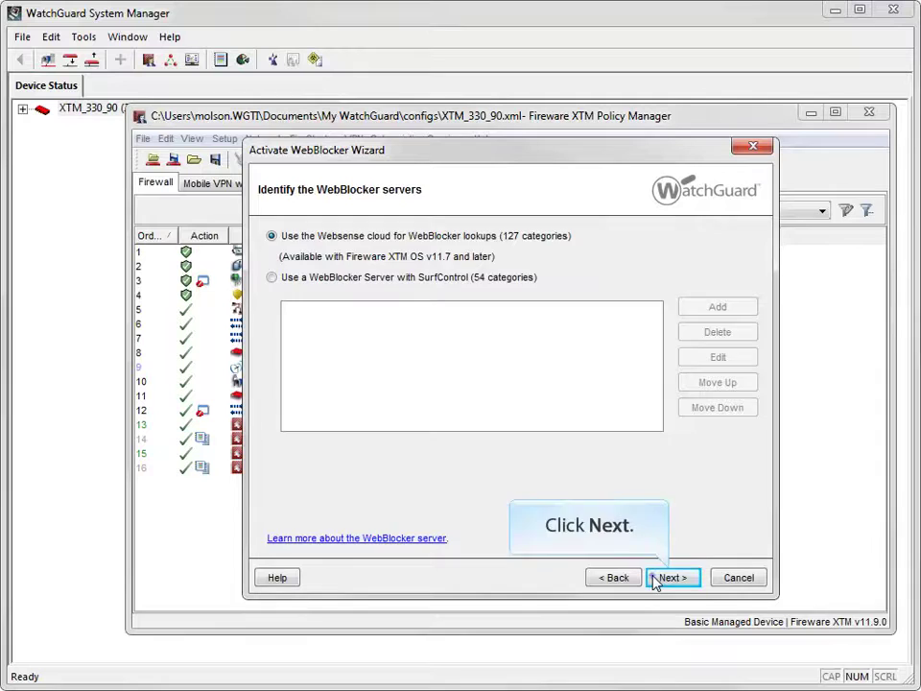
# - Keep Websense cloud lookups and check Adult Material with all subcategories to block
pyautogui.click(656, 579)
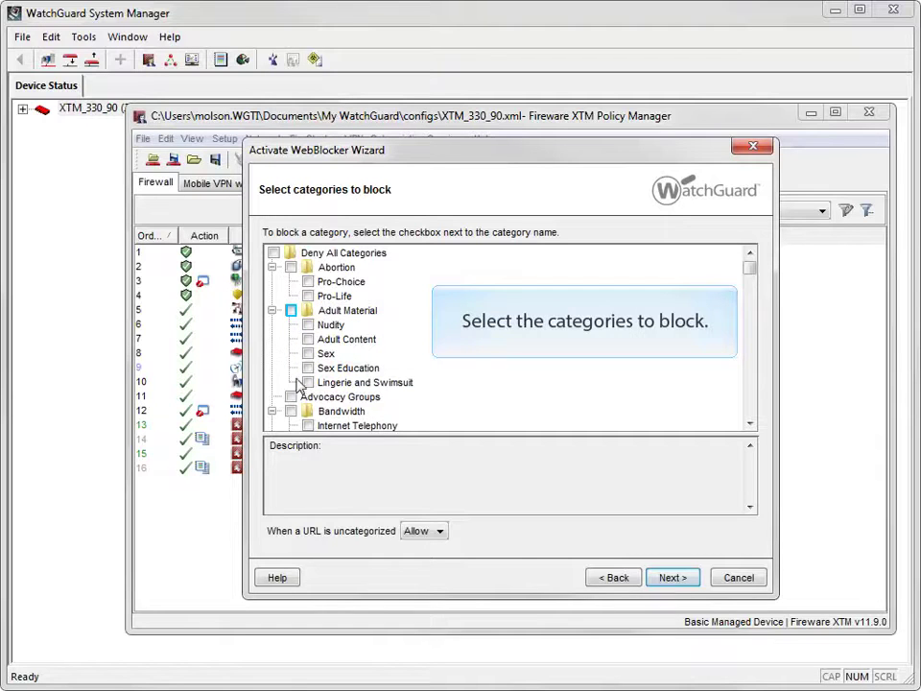
pyautogui.click(291, 310)
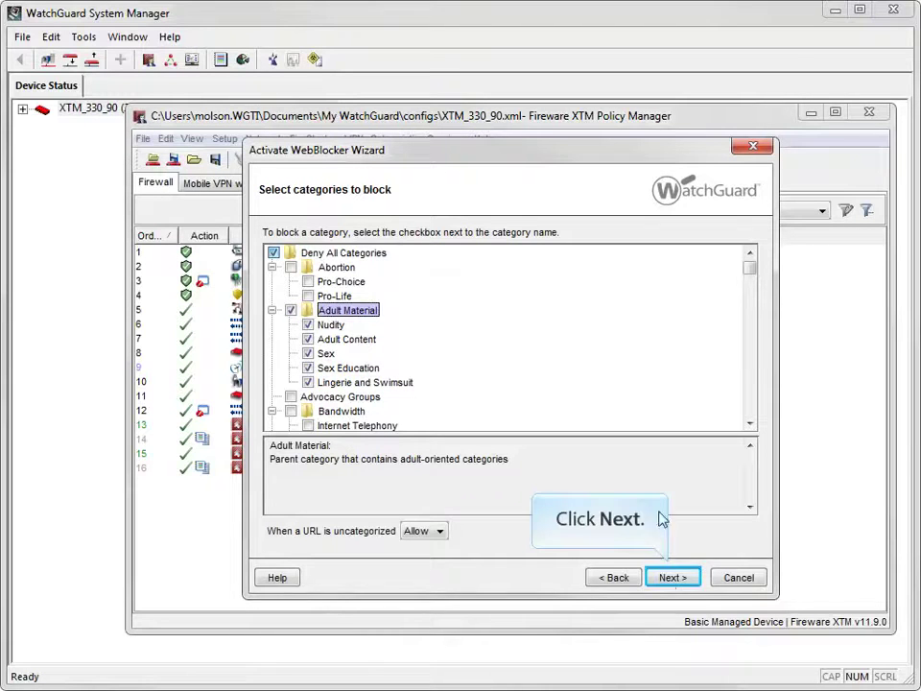
pyautogui.click(671, 578)
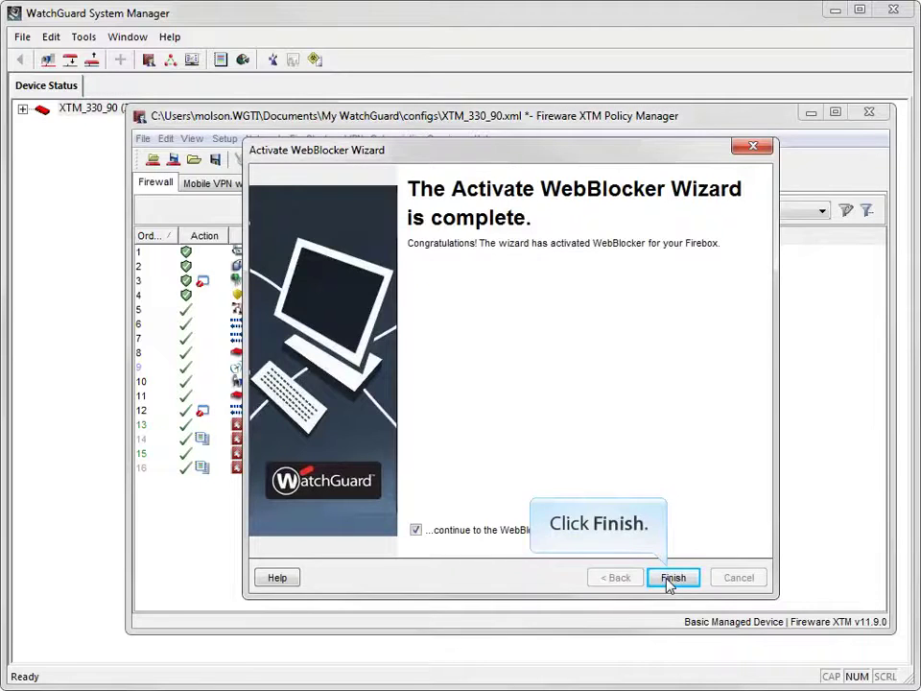
# - Finish the wizard and accept WebBlocker enabled on HTTP-proxy and HTTPS-proxy
pyautogui.click(671, 579)
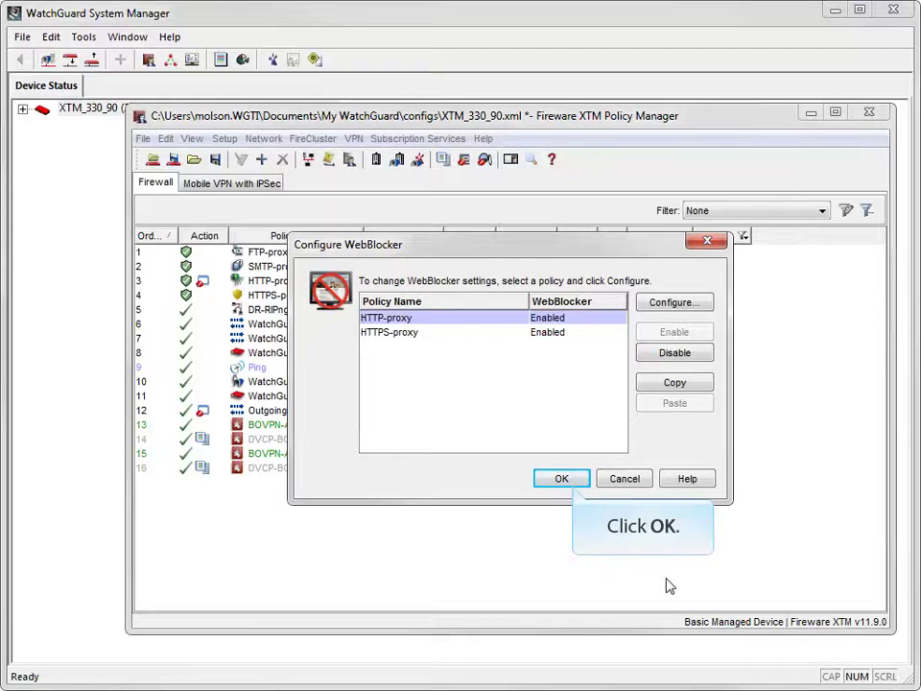
pyautogui.click(572, 483)
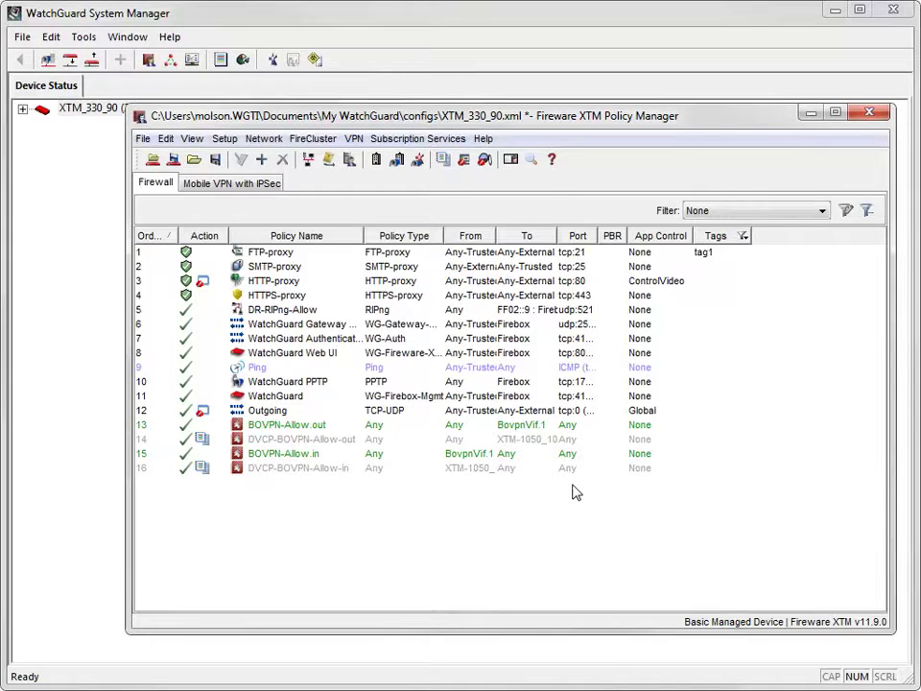
# - Open WebBlocker configuration from Subscription Services and edit the HTTP-proxy policy's settings
pyautogui.click(384, 147)
pyautogui.moveTo(464, 214)
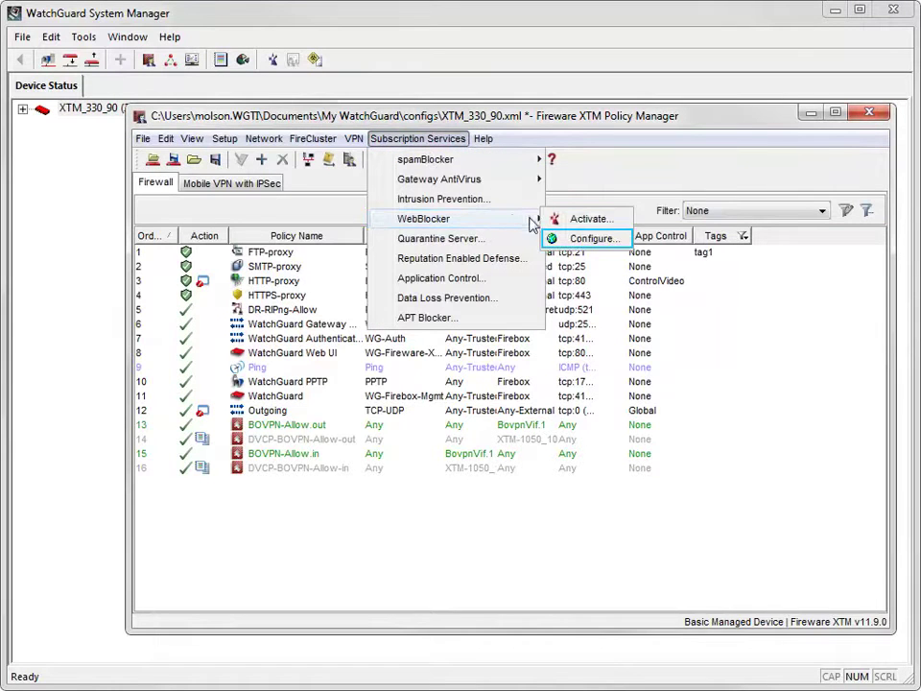
pyautogui.click(554, 238)
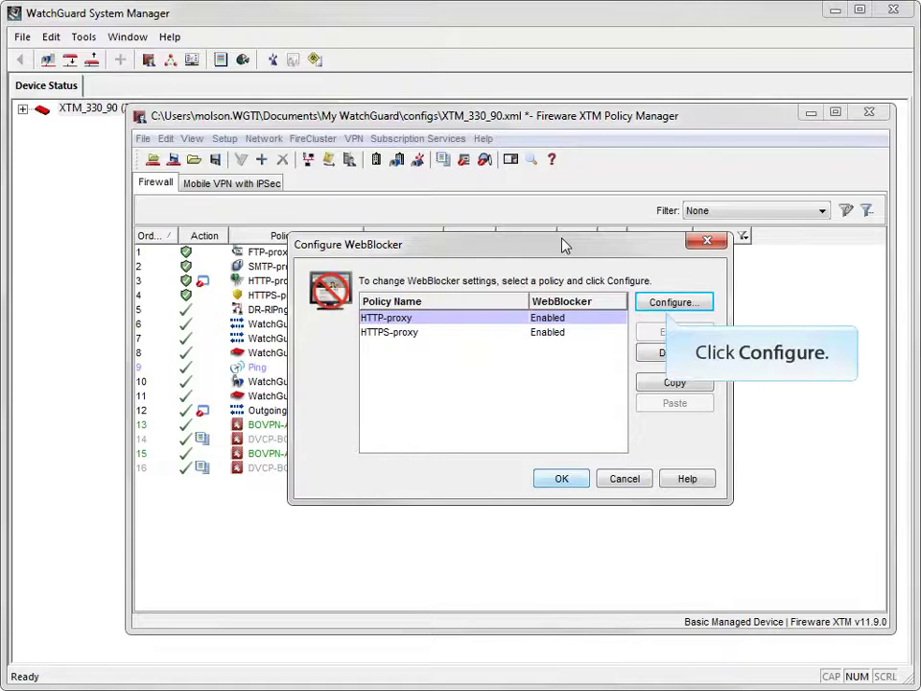
pyautogui.click(647, 305)
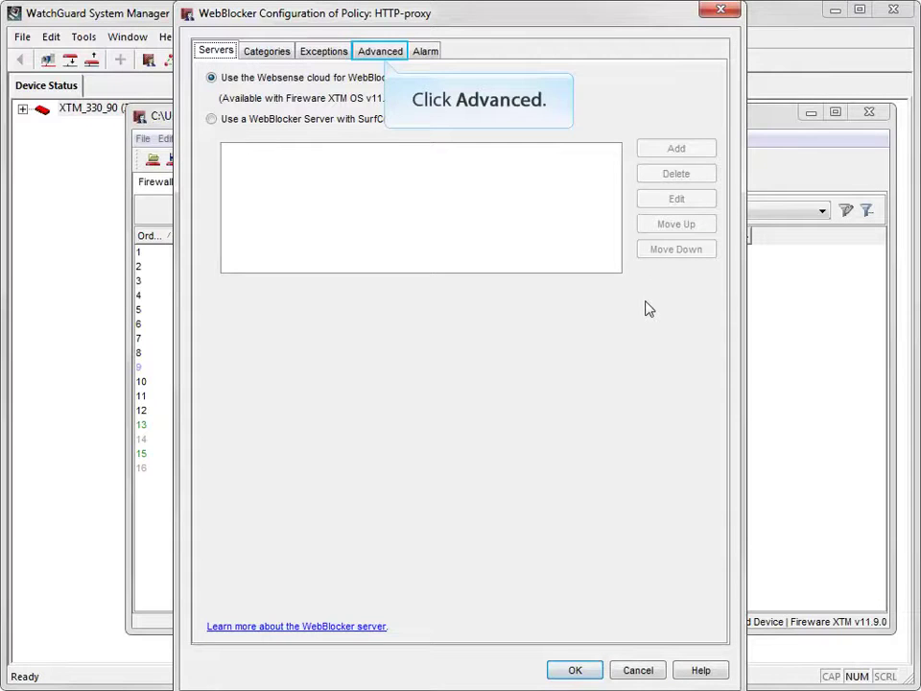
# - On the Advanced tab, enable local override and enter and confirm the override passphrase
pyautogui.click(383, 54)
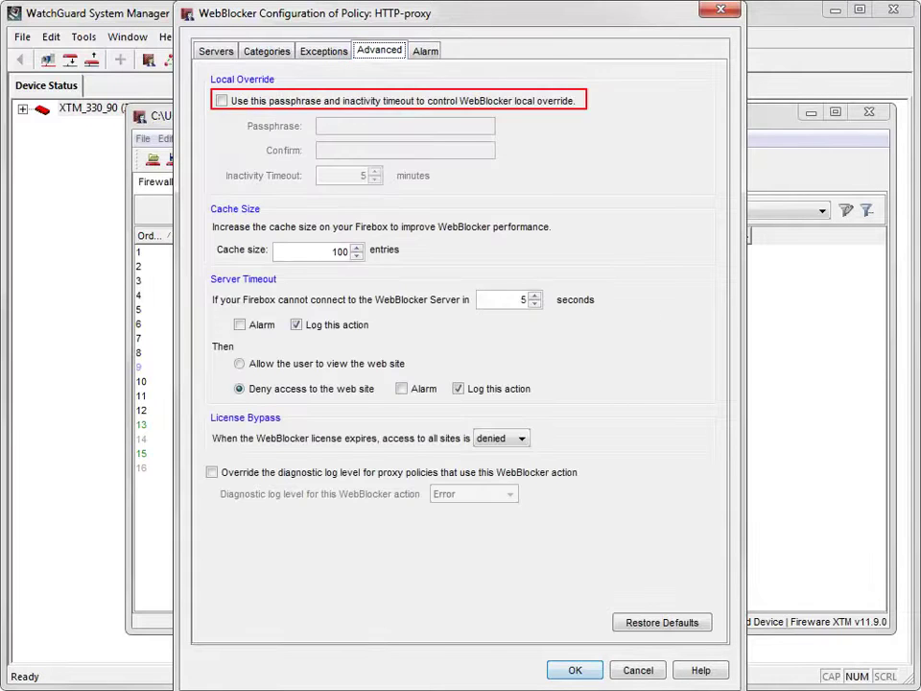
pyautogui.click(221, 100)
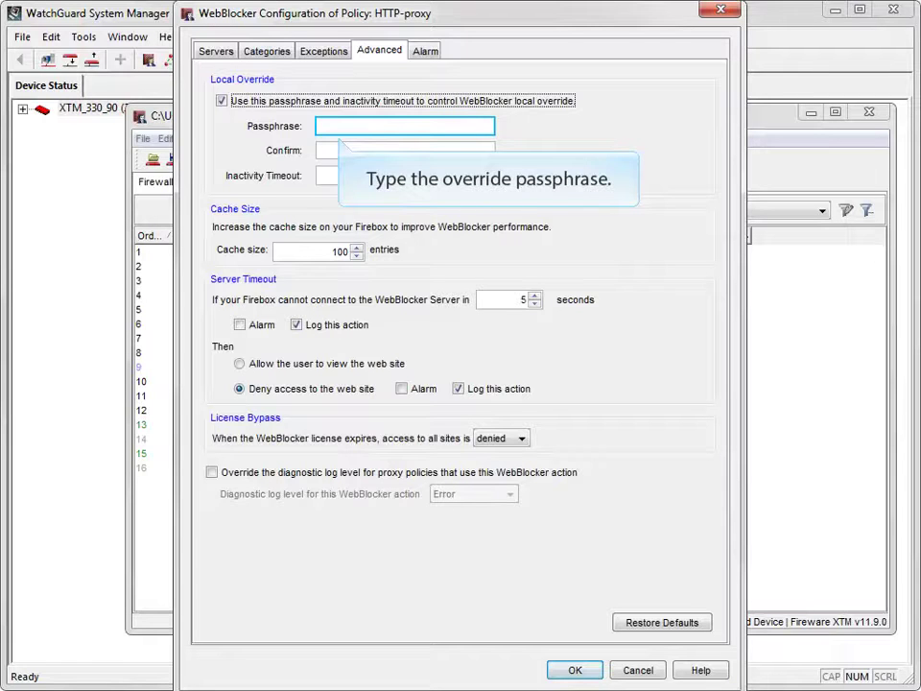
pyautogui.write('********')
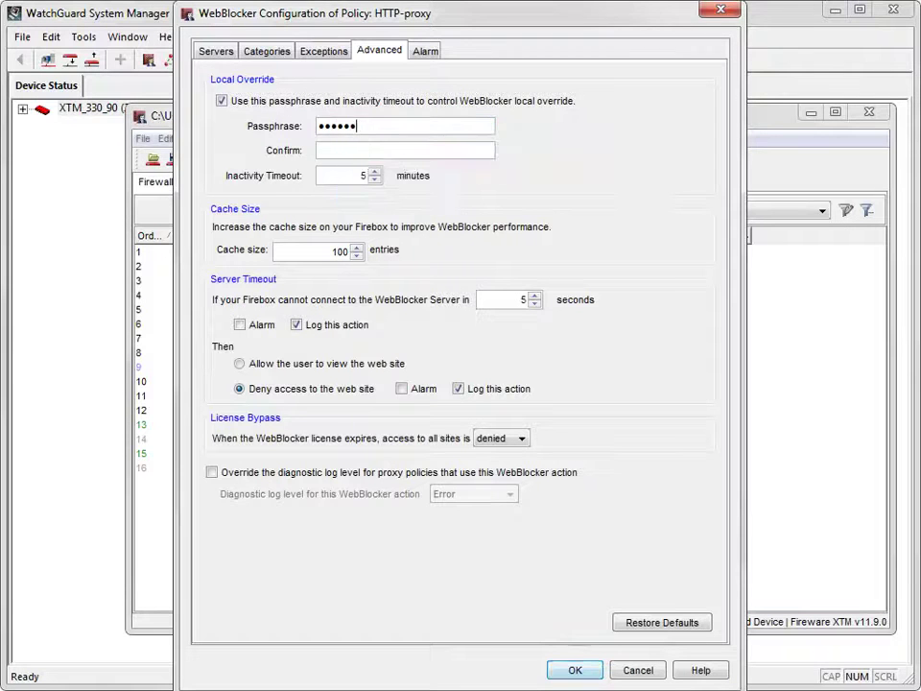
pyautogui.press('Tab')
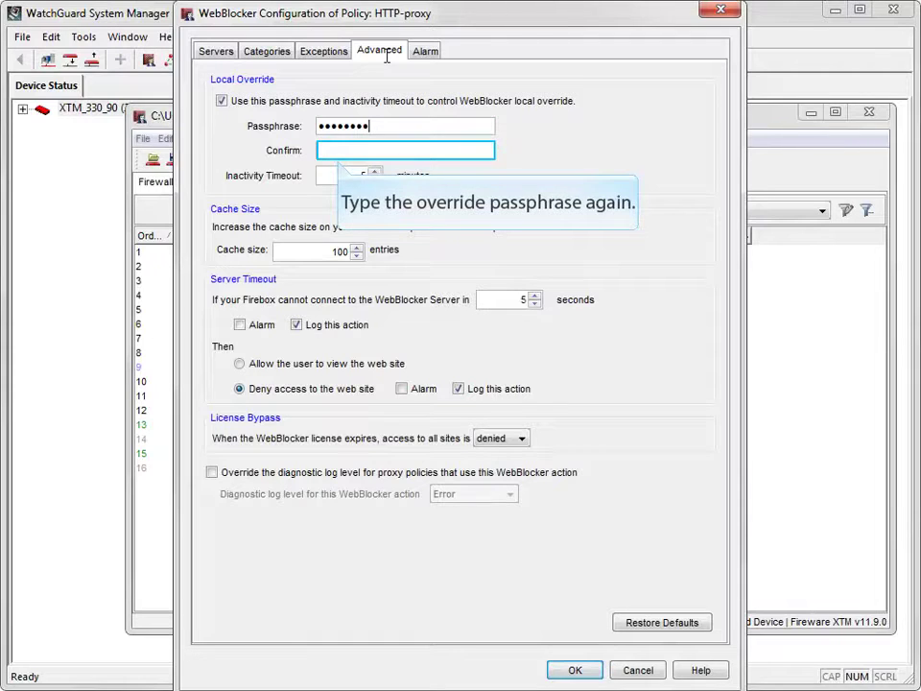
pyautogui.write('*****')
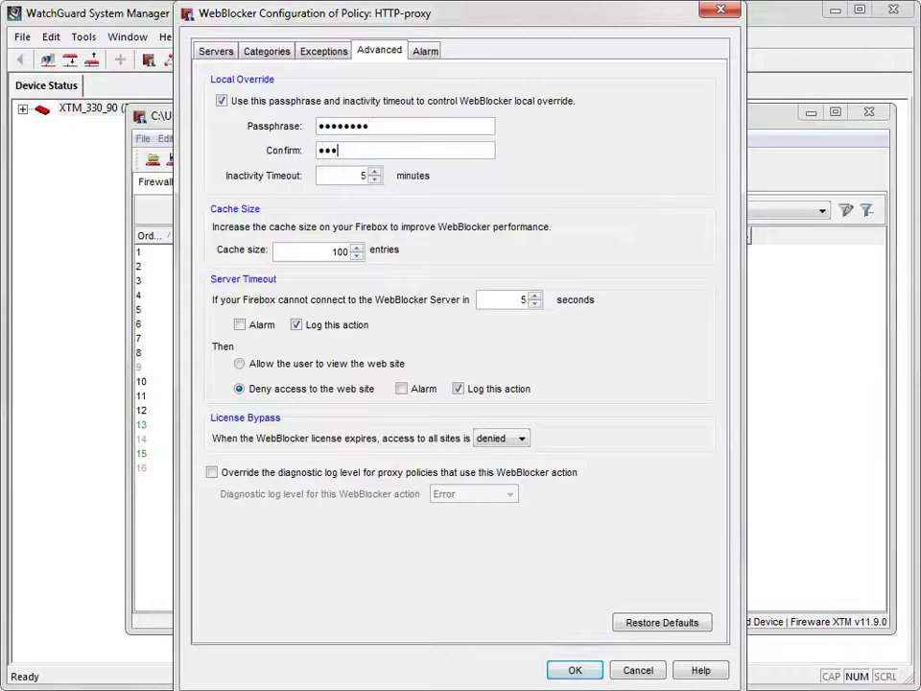
pyautogui.write('***')
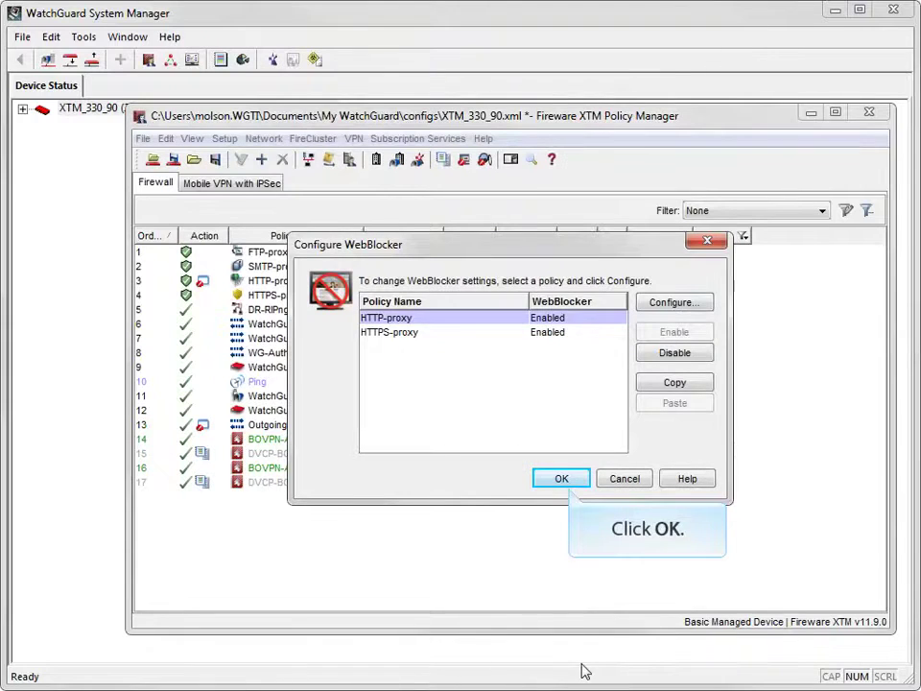
# - Apply the WebBlocker settings and save the configuration to the Firebox and as XTM_330_90.xml
pyautogui.click(554, 479)
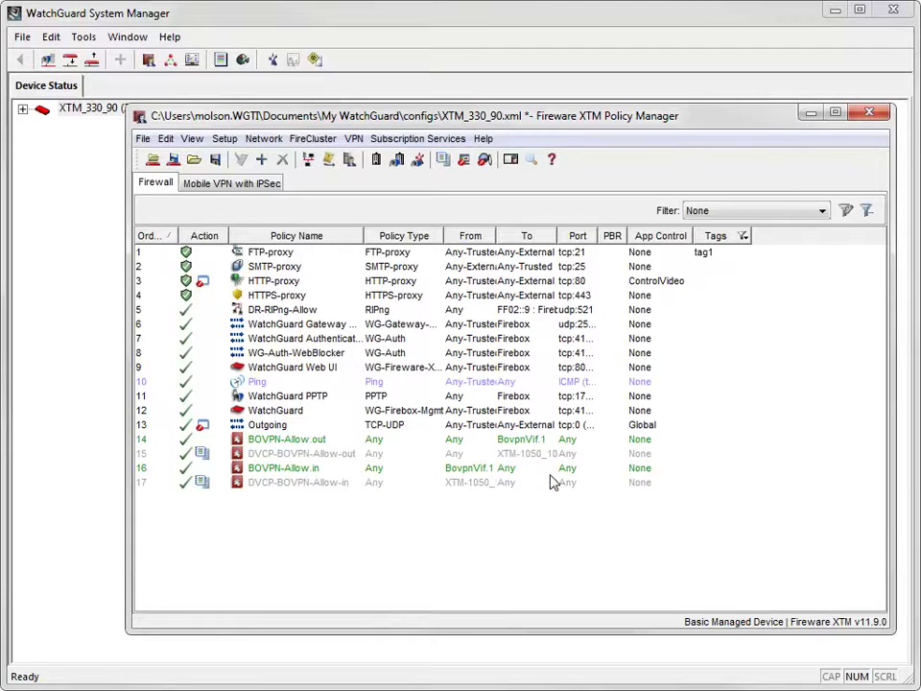
pyautogui.click(142, 139)
pyautogui.moveTo(172, 202)
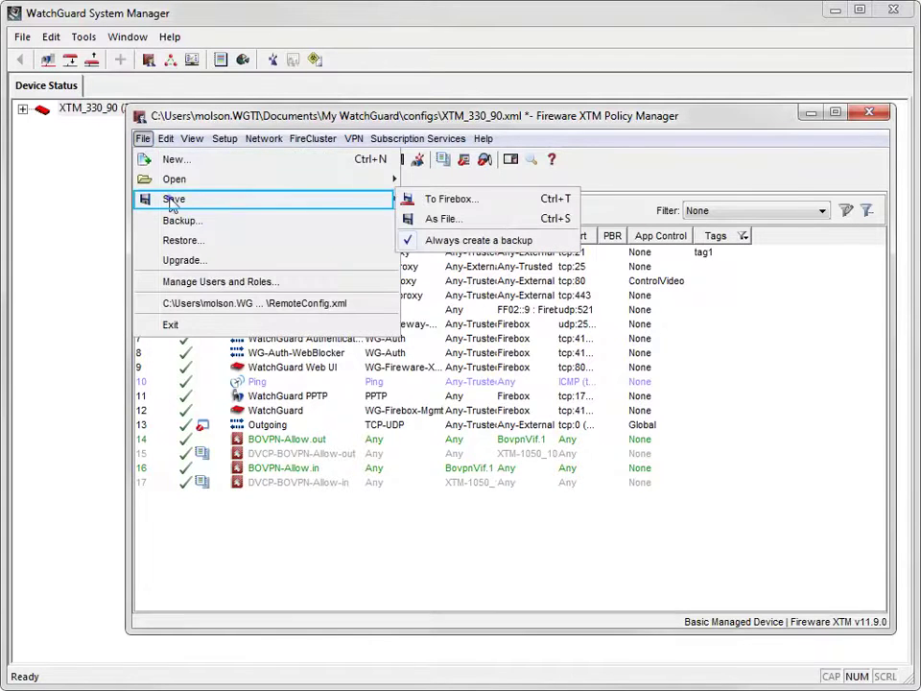
pyautogui.click(414, 199)
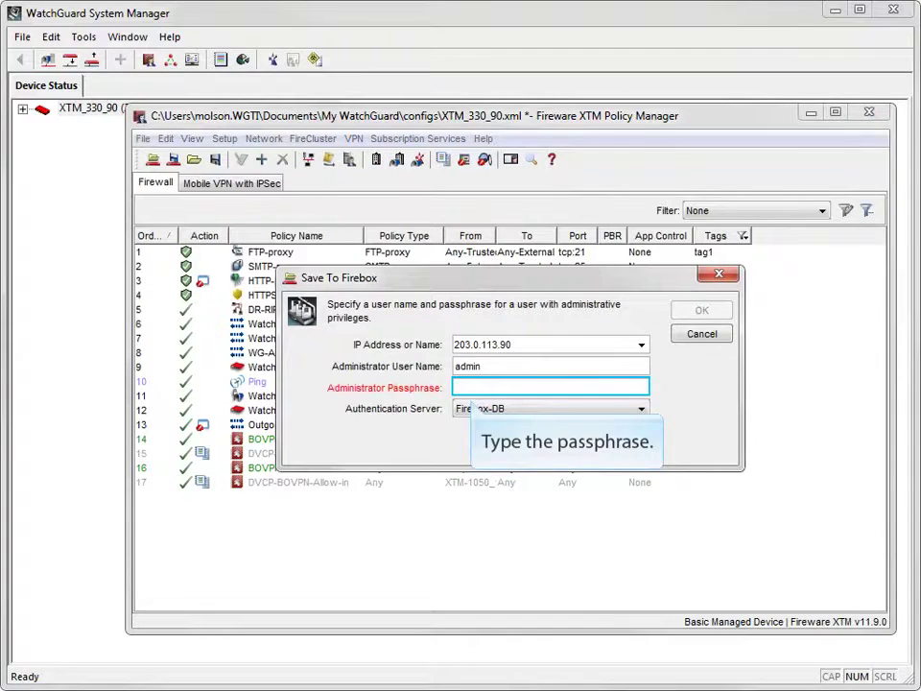
pyautogui.write('readwrite')
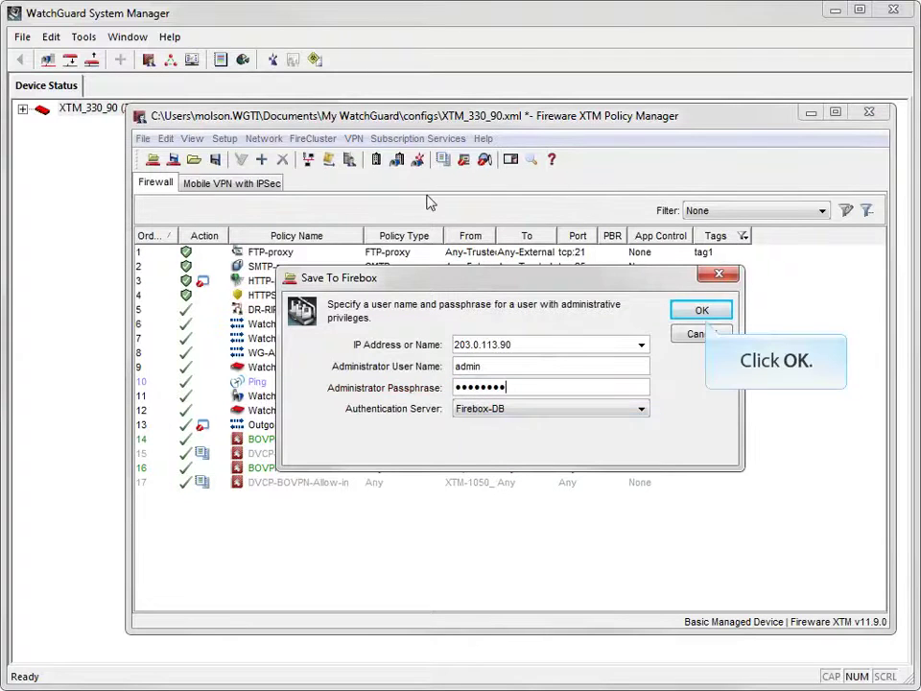
pyautogui.click(701, 310)
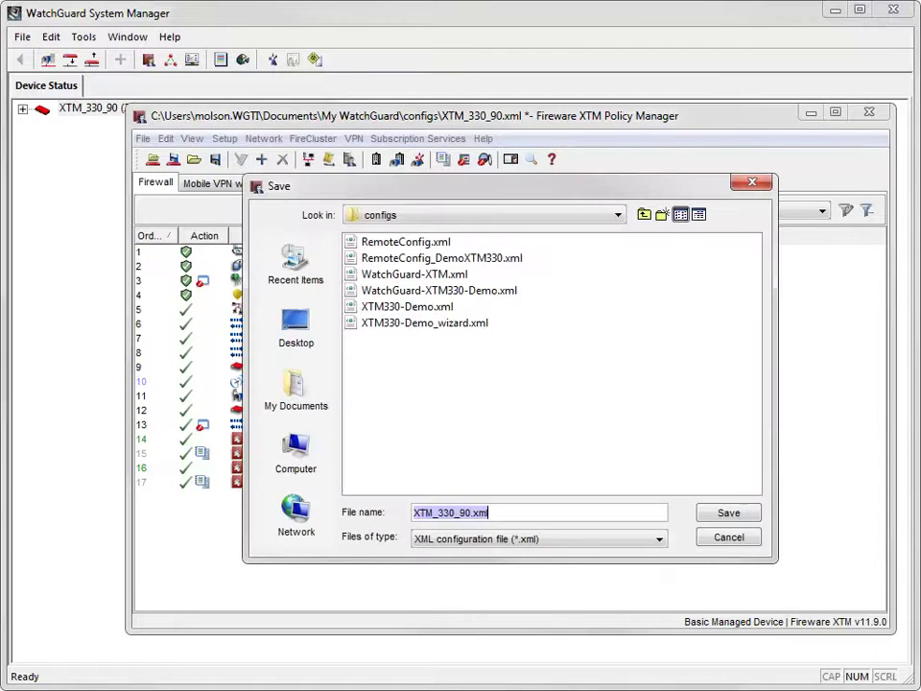
pyautogui.click(737, 515)
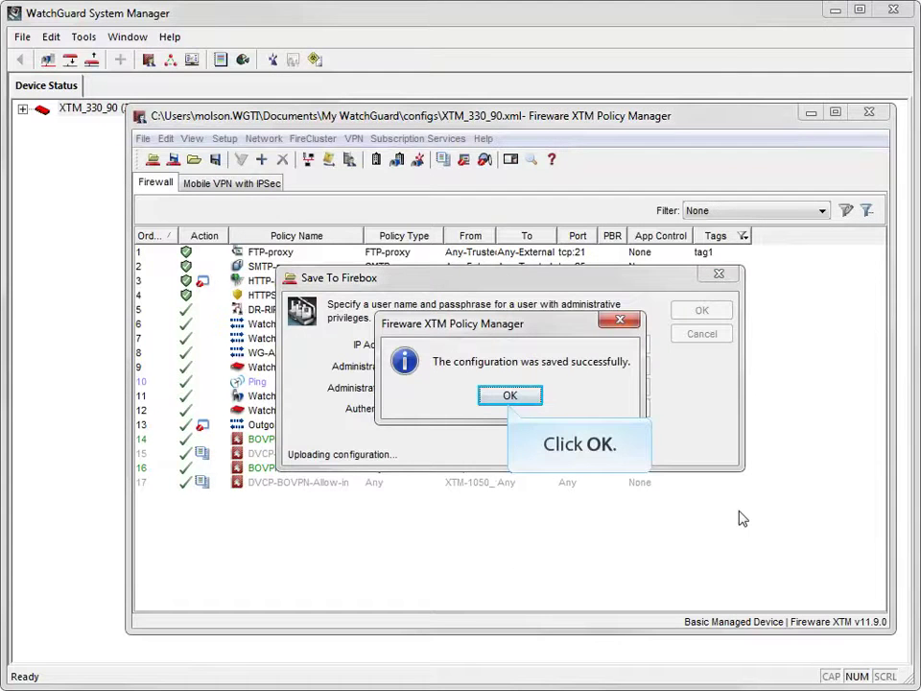
pyautogui.click(509, 395)
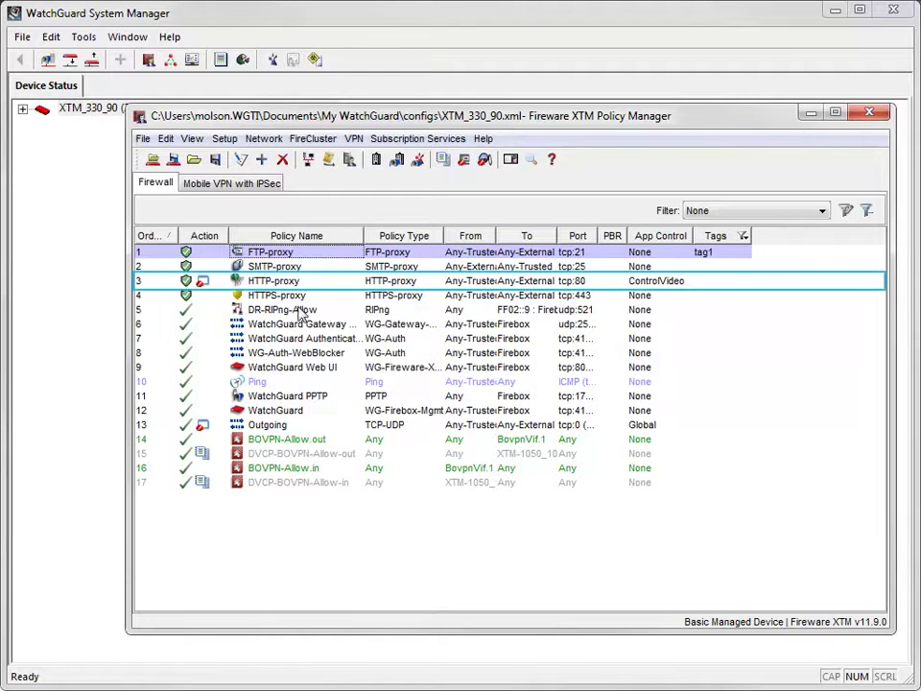
# - Open HTTP-proxy's HTTP-Client.2 proxy action and scroll its Deny Message HTML to the body
pyautogui.doubleClick(296, 281)
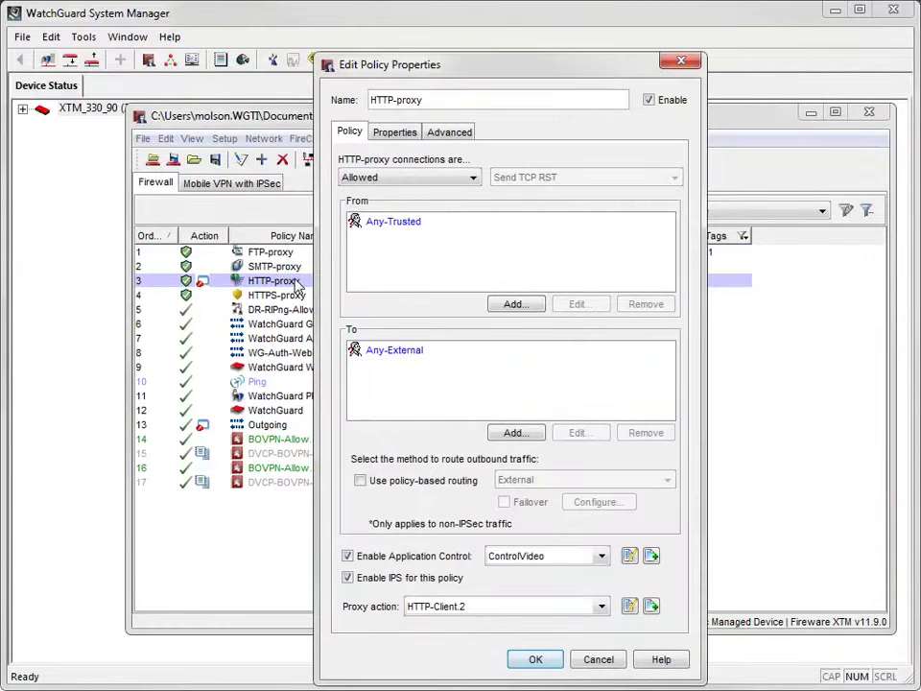
pyautogui.click(629, 605)
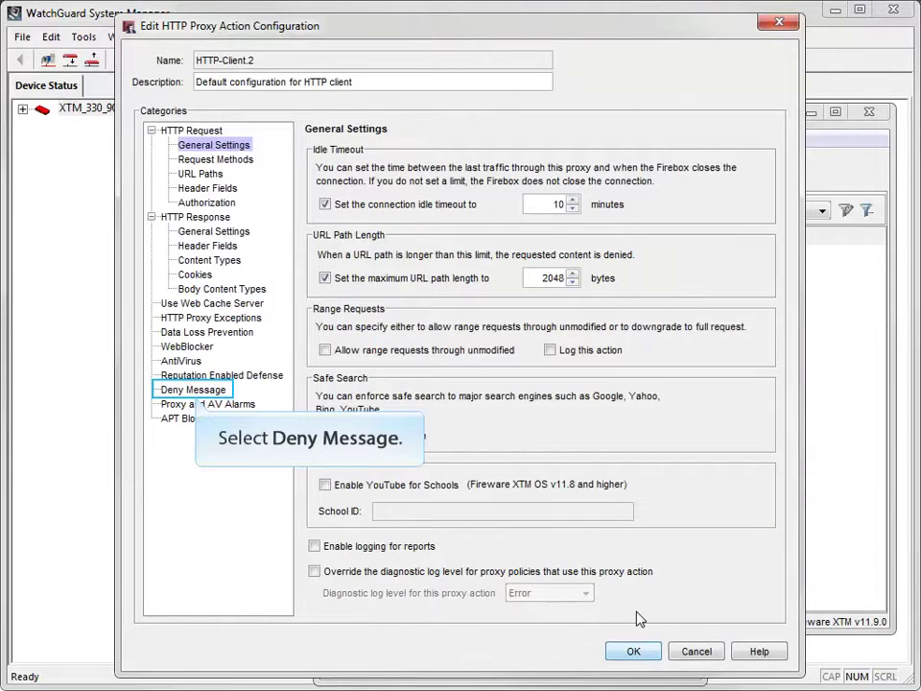
pyautogui.click(219, 392)
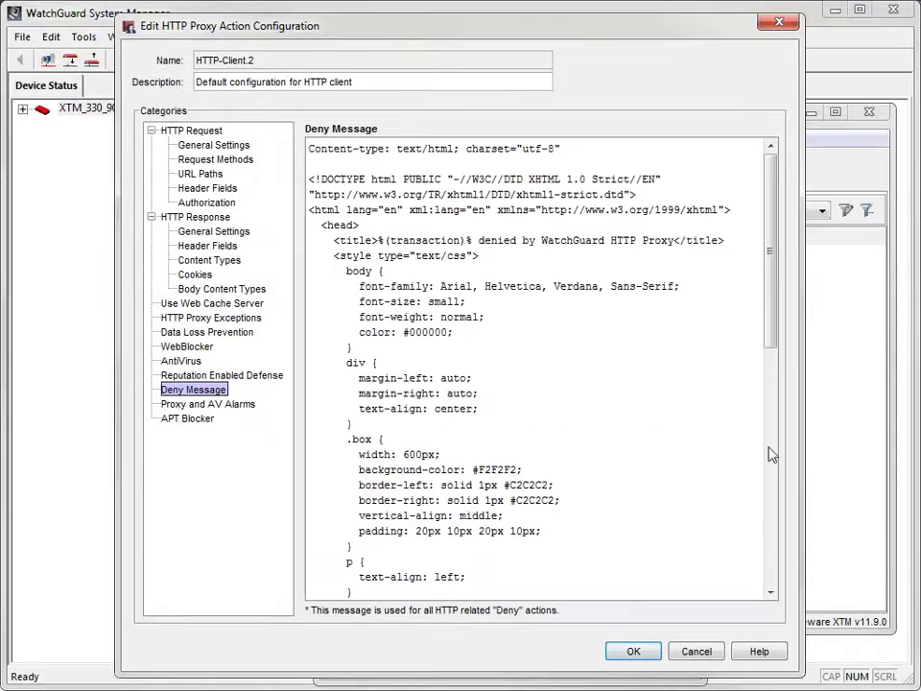
pyautogui.moveTo(775, 183); pyautogui.dragTo(782, 424)
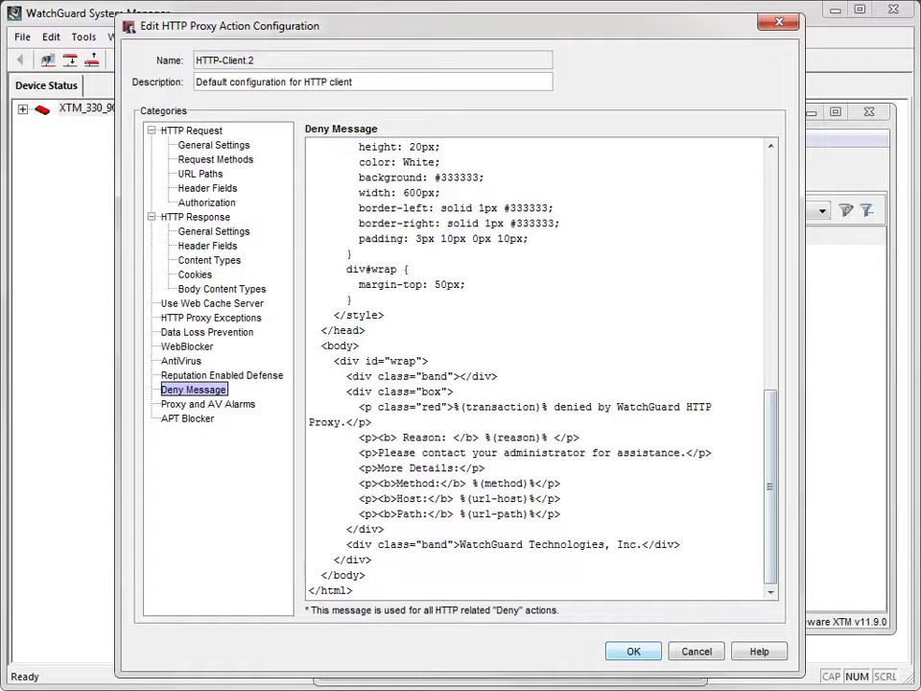
# - Append the IT department's e-mail after 'administrator' in the deny message and confirm both dialogs
pyautogui.press('Tab')
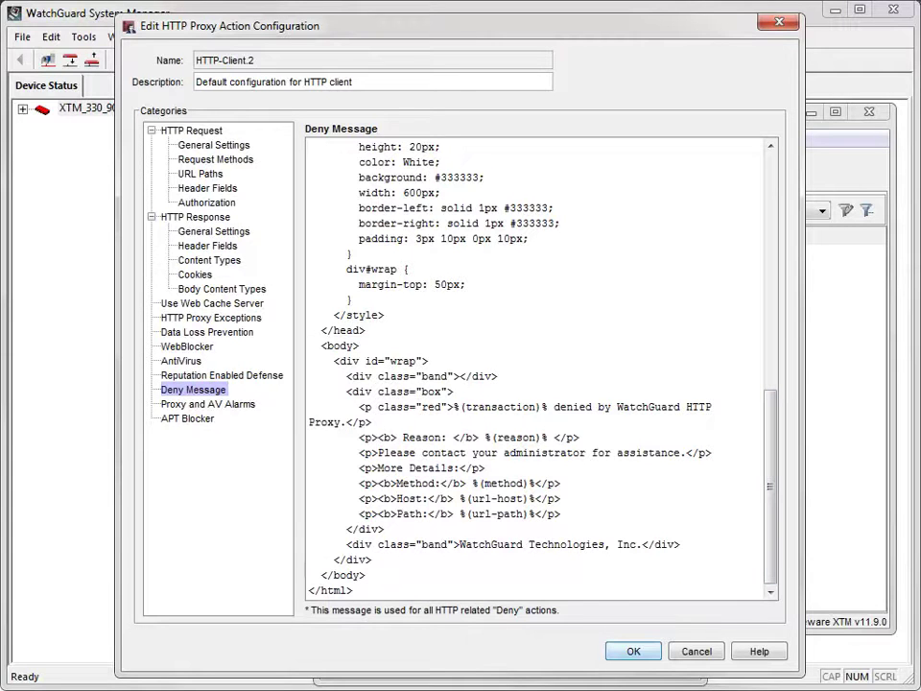
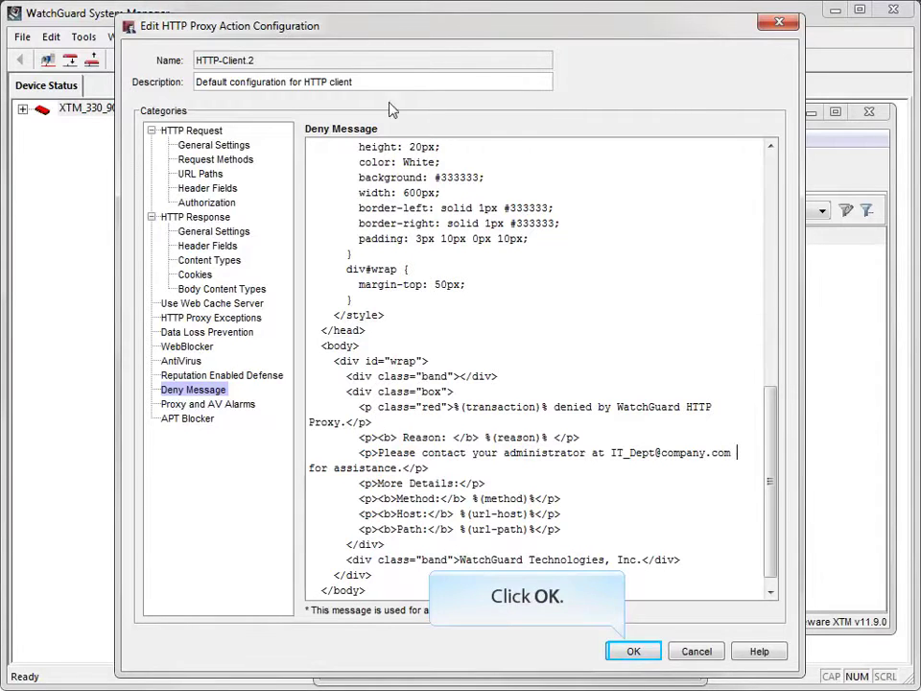
pyautogui.click(614, 648)
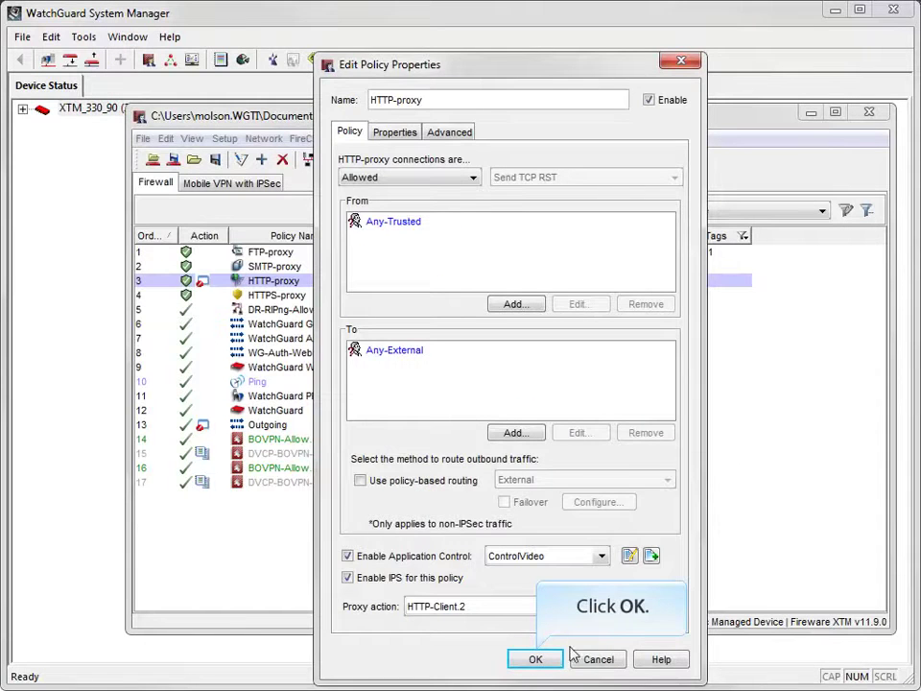
pyautogui.click(537, 662)
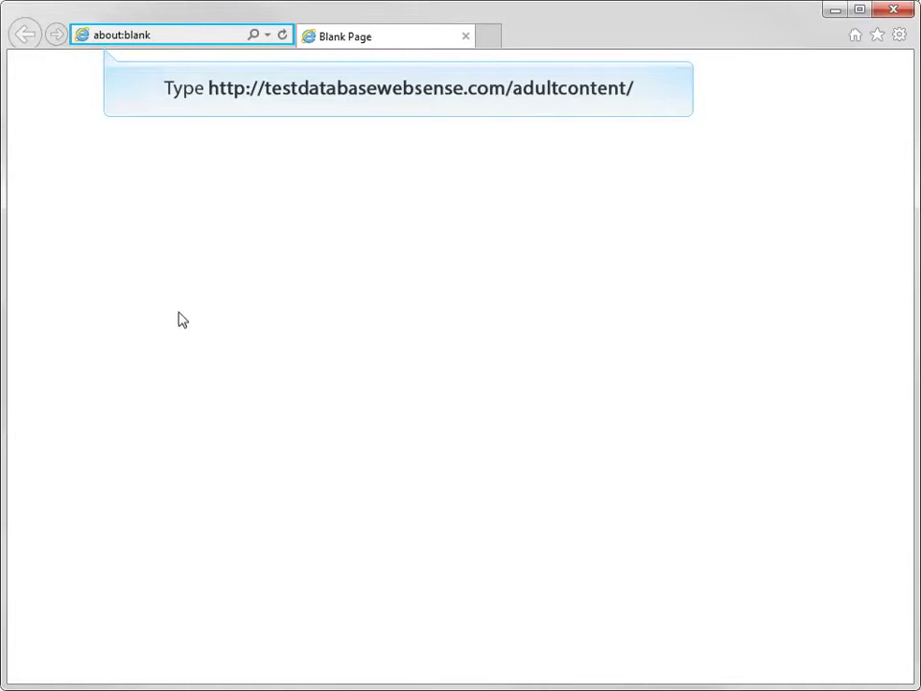
# - Browse to testdatabasewebsense.com/adultcontent/ and confirm WatchGuard denies it as Adult Content
pyautogui.click(153, 37)
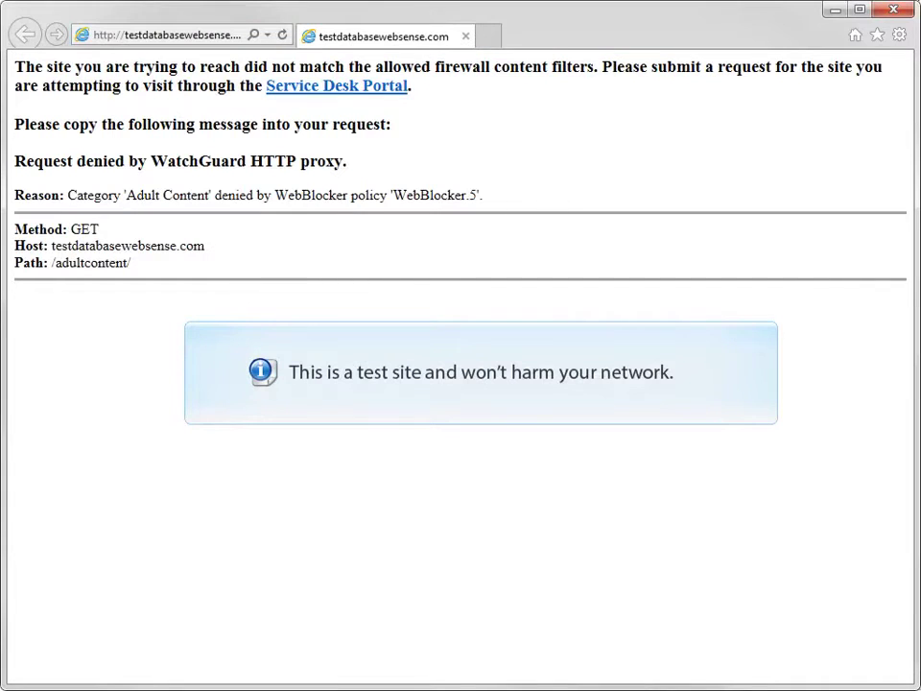